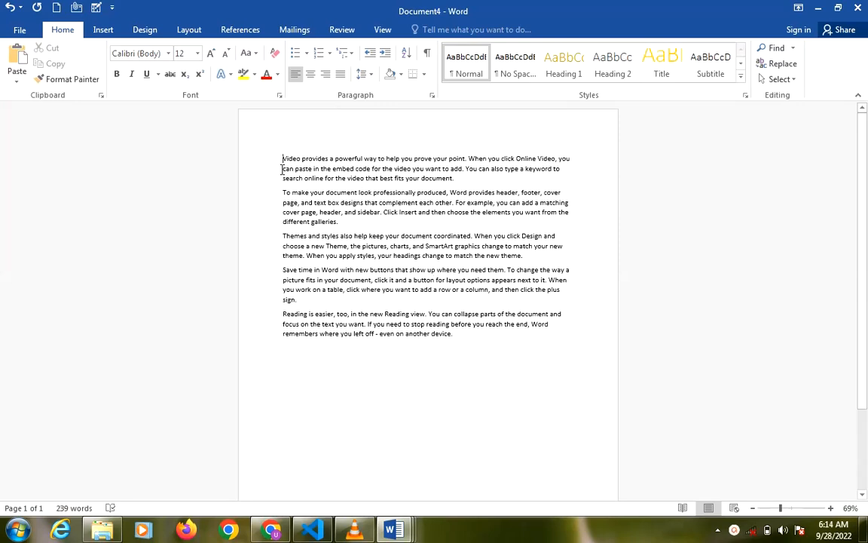
Increase the indent of the document's entire text by one level and decrease it back to the margin
key("ctrl+a")
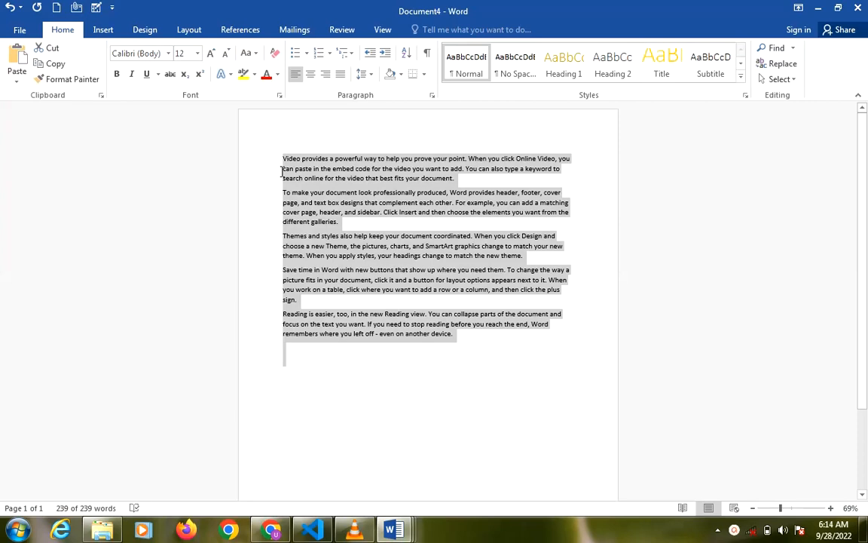
left_click(385, 56)
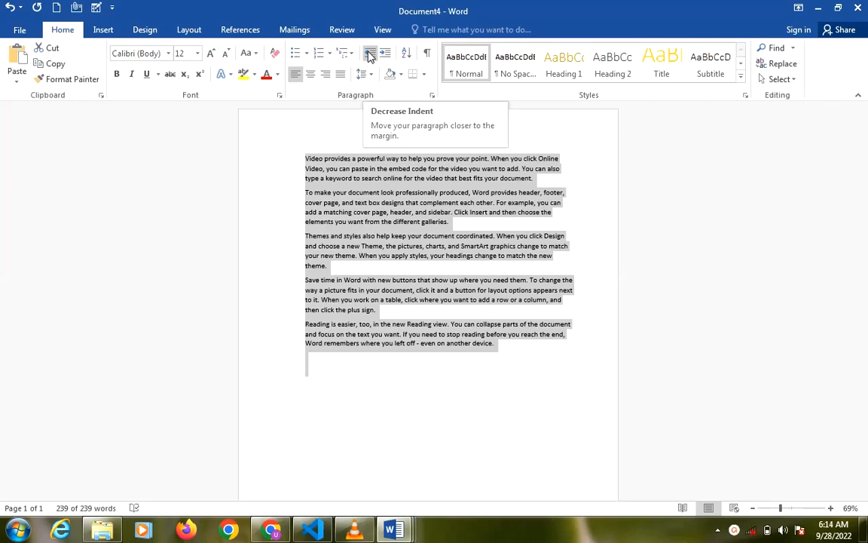
left_click(369, 55)
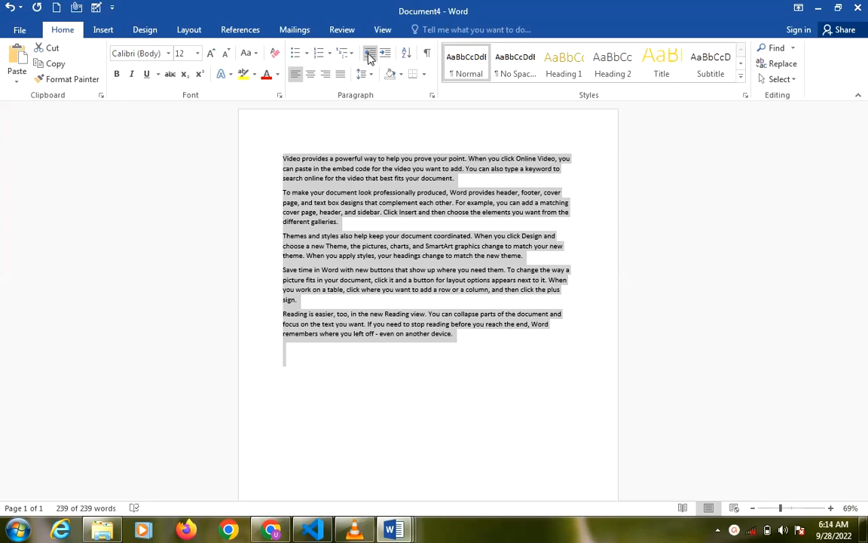
Review the sample multilevel list in Document2 and switch to Document3
left_click(398, 531)
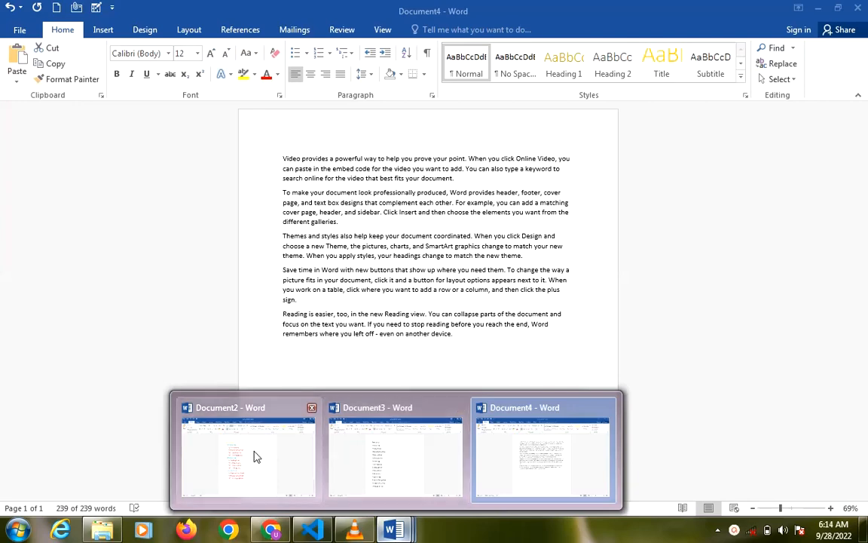
left_click(253, 462)
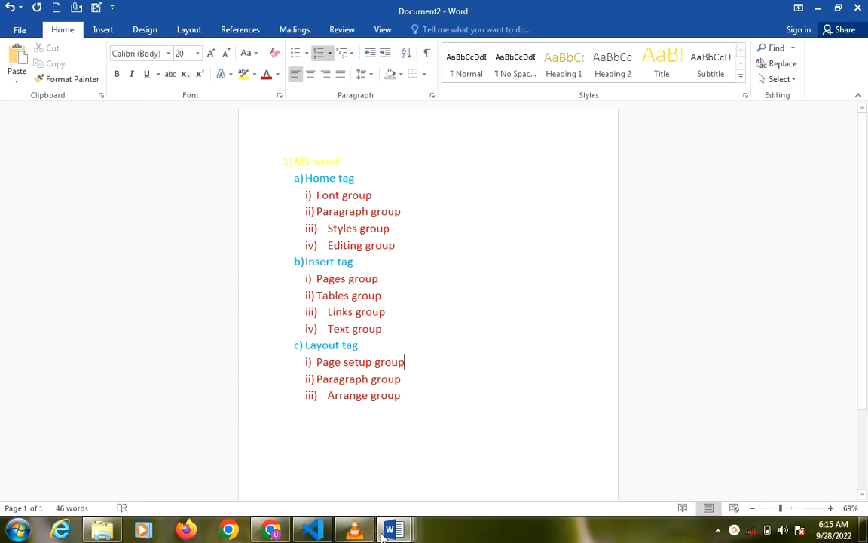
mouse_move(383, 531)
left_click(389, 460)
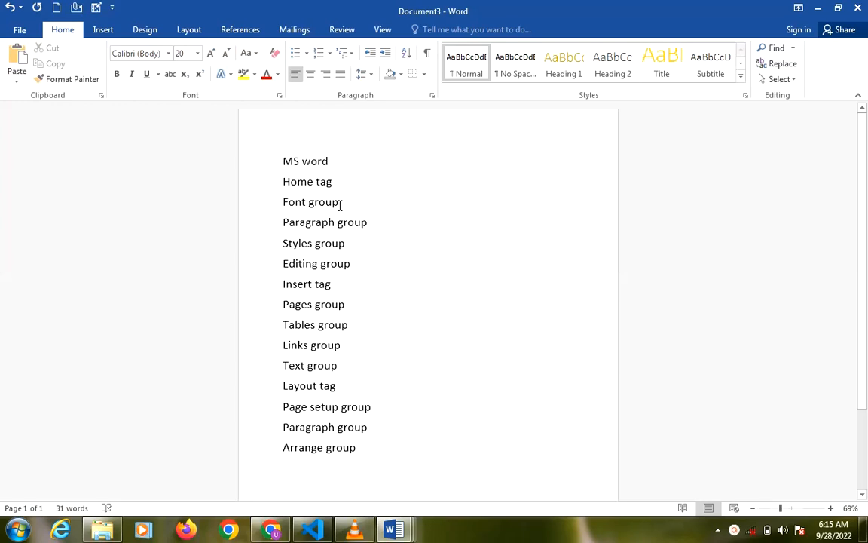
Set the font color of the "MS word" line to standard yellow
left_click_drag(331, 162, 283, 150)
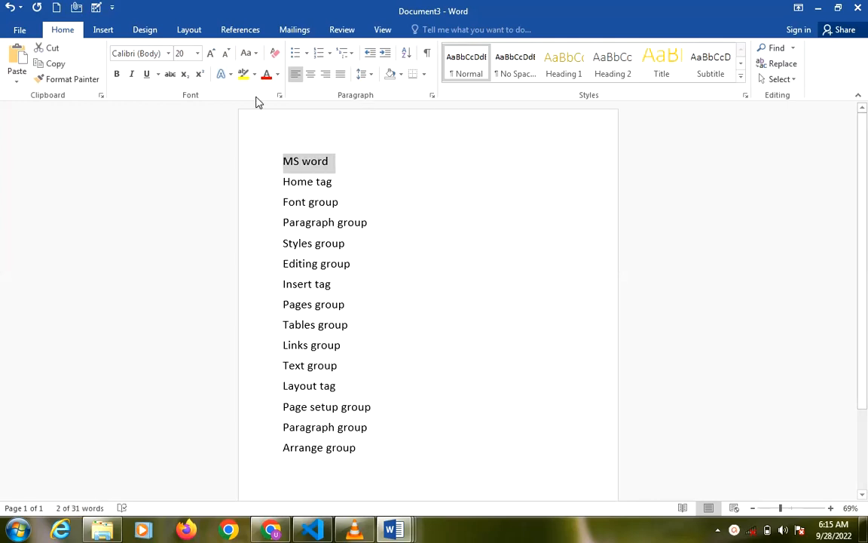
left_click(279, 74)
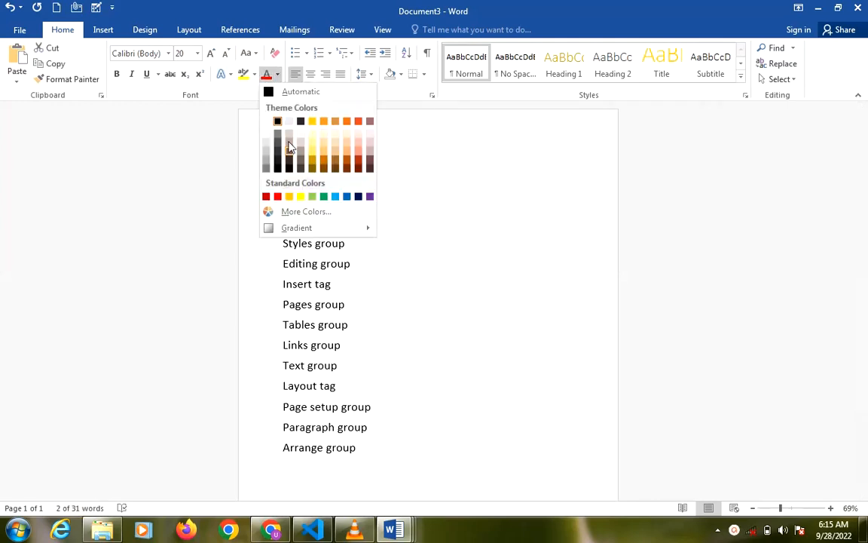
left_click(301, 198)
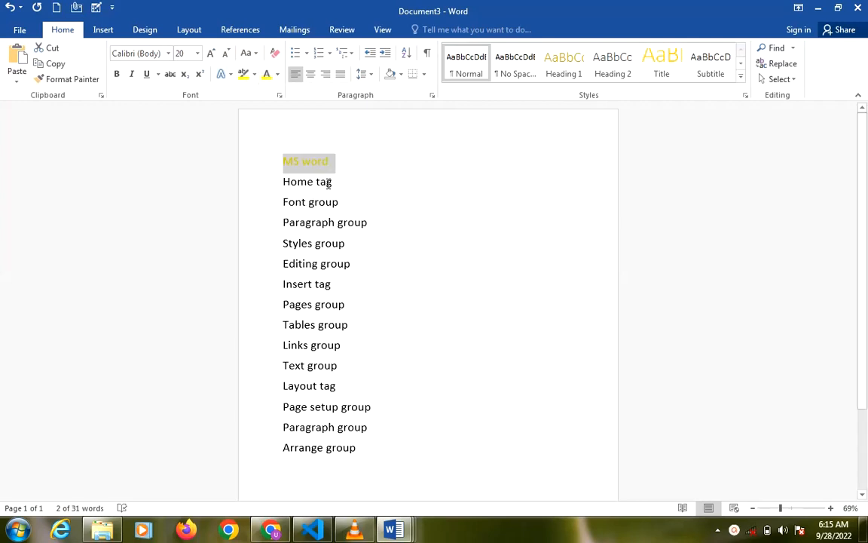
Set the font color of the "Home tag", "Insert tag" and "Layout tag" lines to standard light blue
left_click_drag(334, 183, 283, 174)
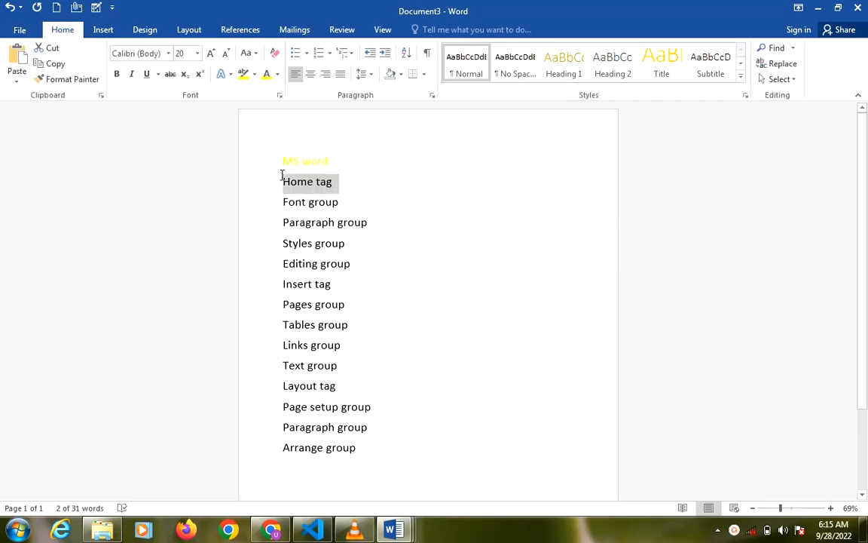
left_click(277, 74)
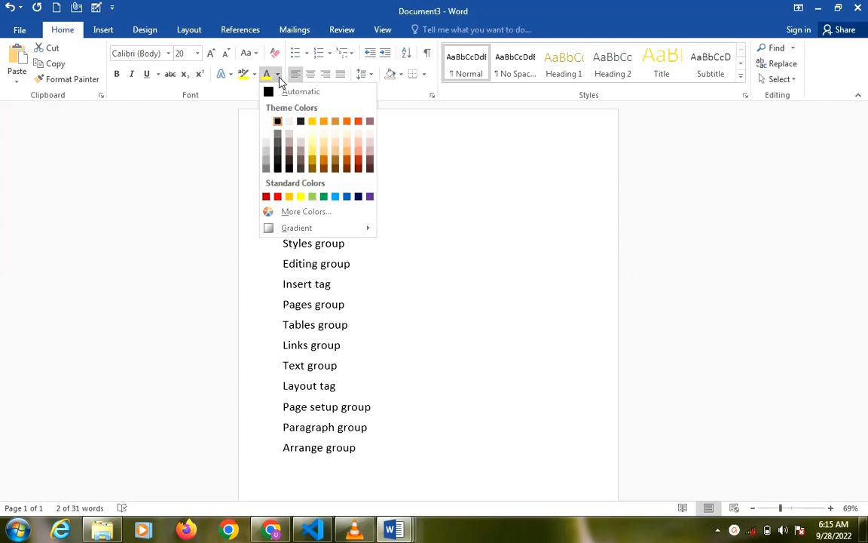
left_click(334, 197)
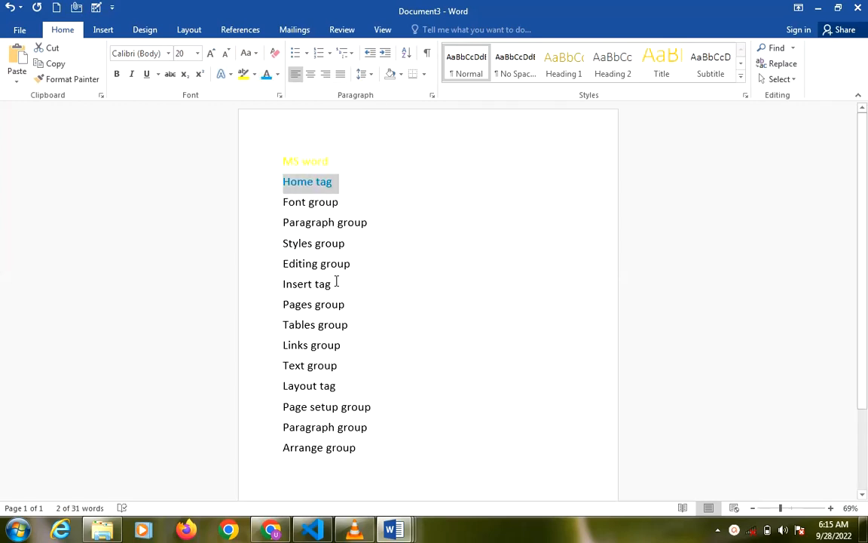
triple_click(297, 284)
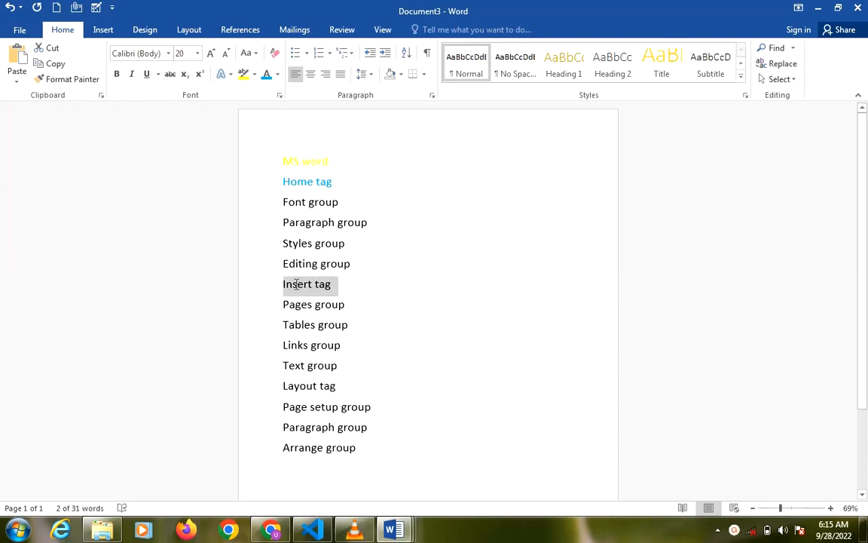
left_click(266, 74)
triple_click(298, 386)
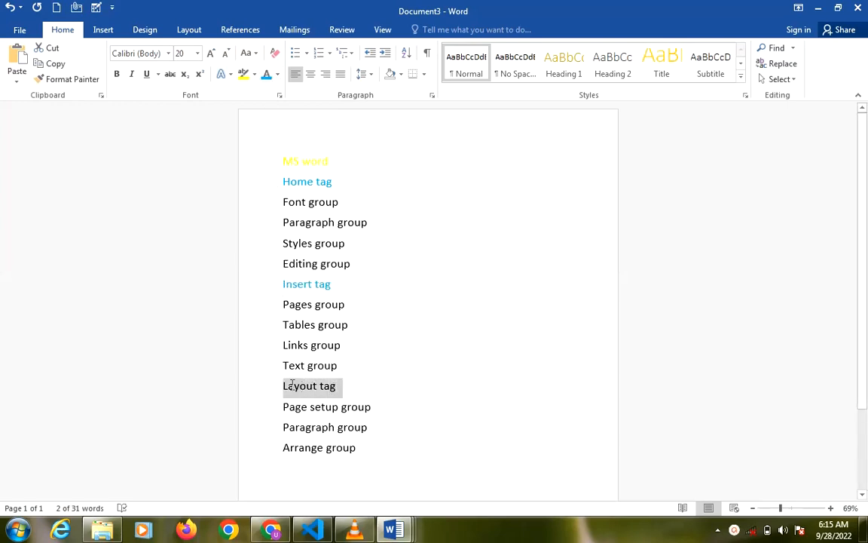
left_click(266, 74)
Set the font color of all the group lines under Home tag, Insert tag and Layout tag to standard red
left_click_drag(301, 203, 352, 258)
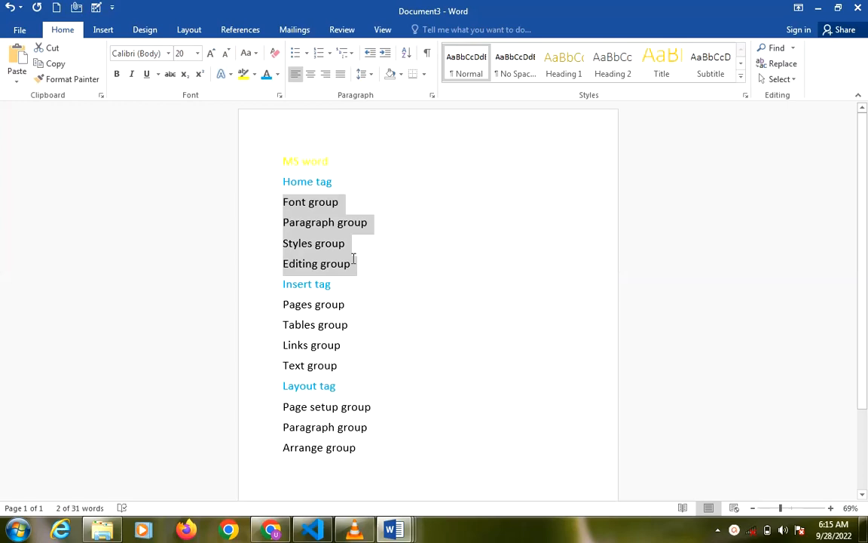
left_click(277, 74)
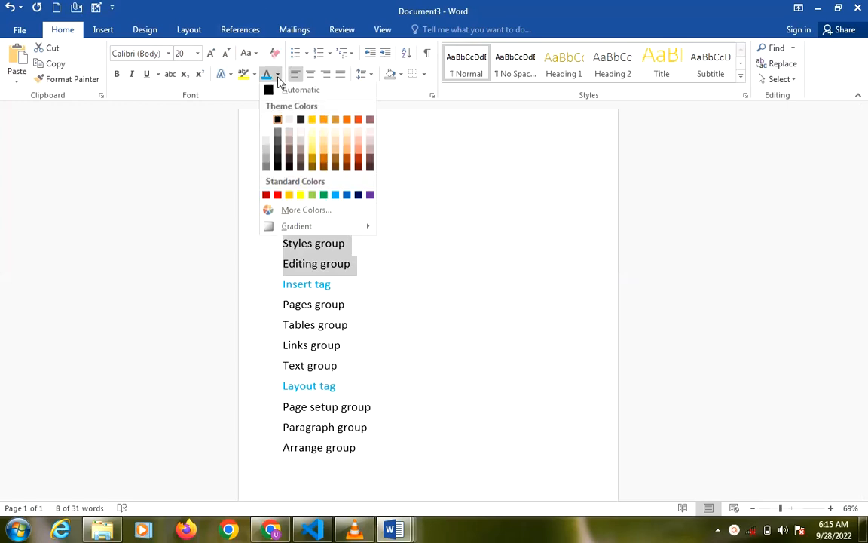
left_click(277, 197)
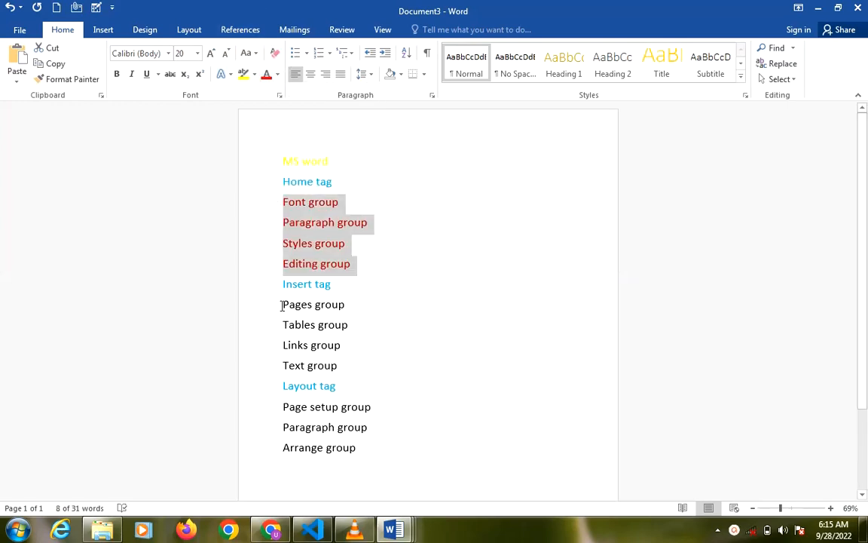
left_click_drag(281, 305, 340, 361)
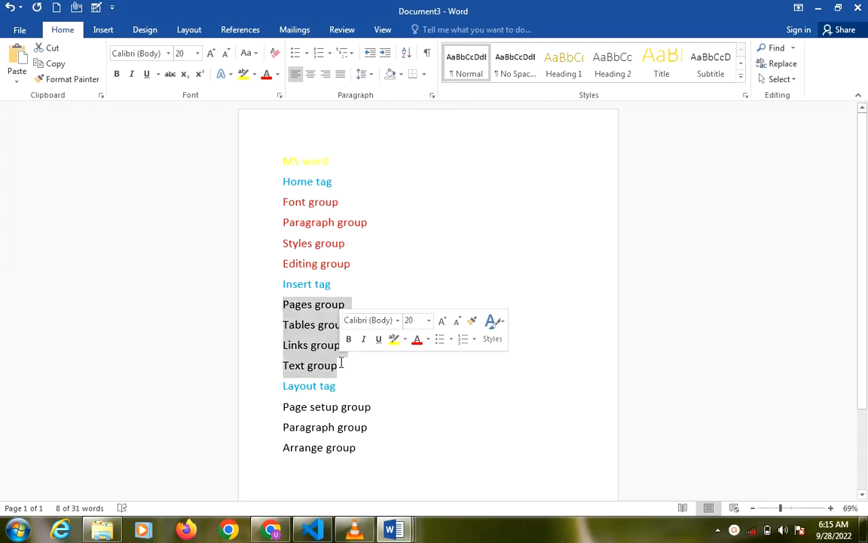
left_click(266, 73)
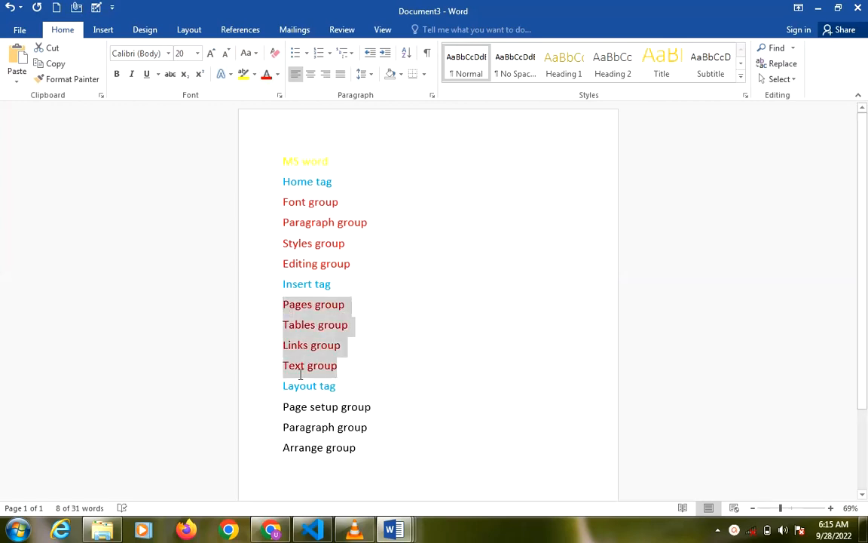
left_click_drag(284, 406, 353, 448)
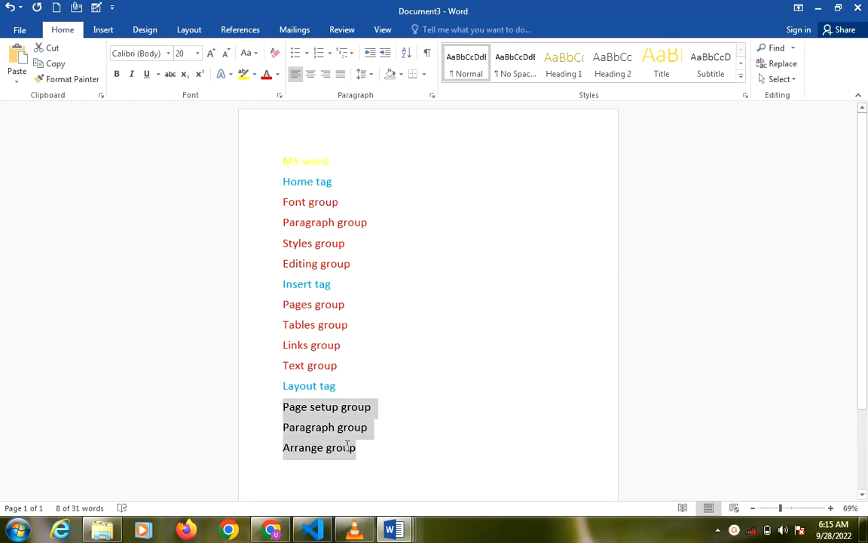
left_click(267, 76)
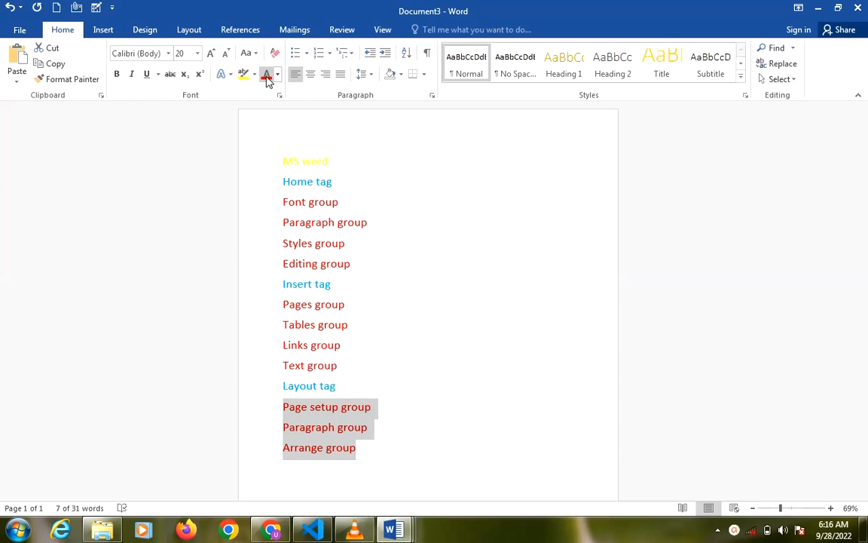
left_click(363, 202)
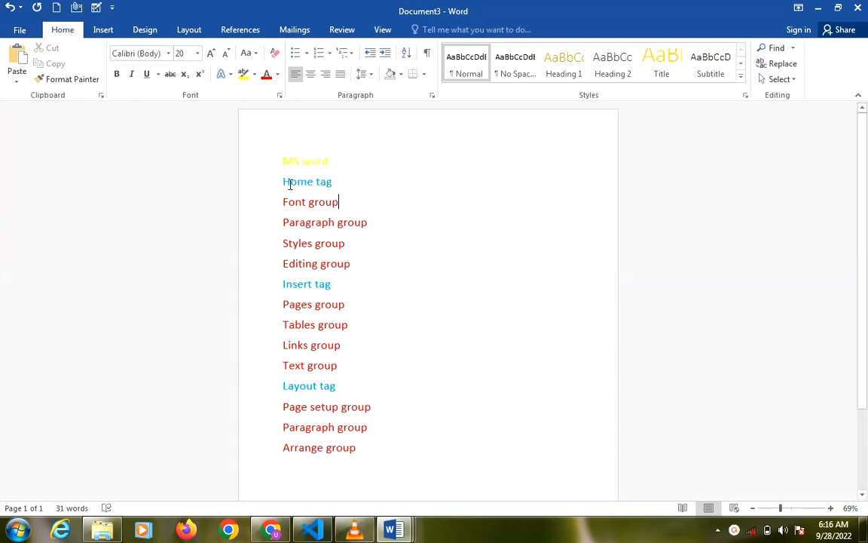
Apply the 1), a), i) multilevel list format to all lines from "MS word" to "Arrange group"
left_click_drag(282, 160, 360, 454)
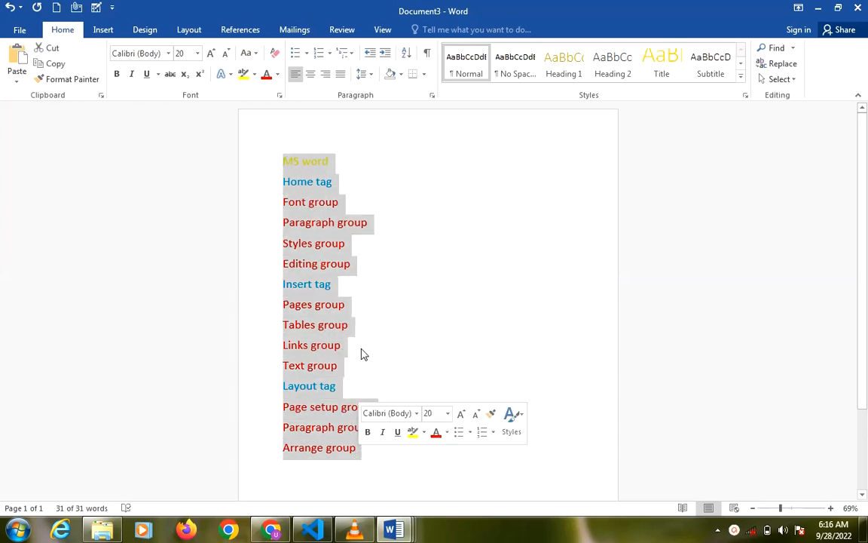
left_click(352, 54)
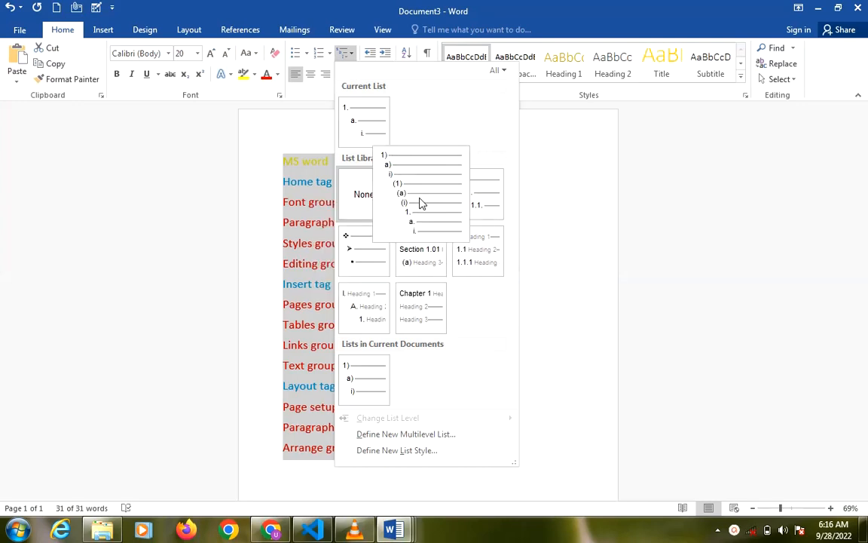
left_click(420, 202)
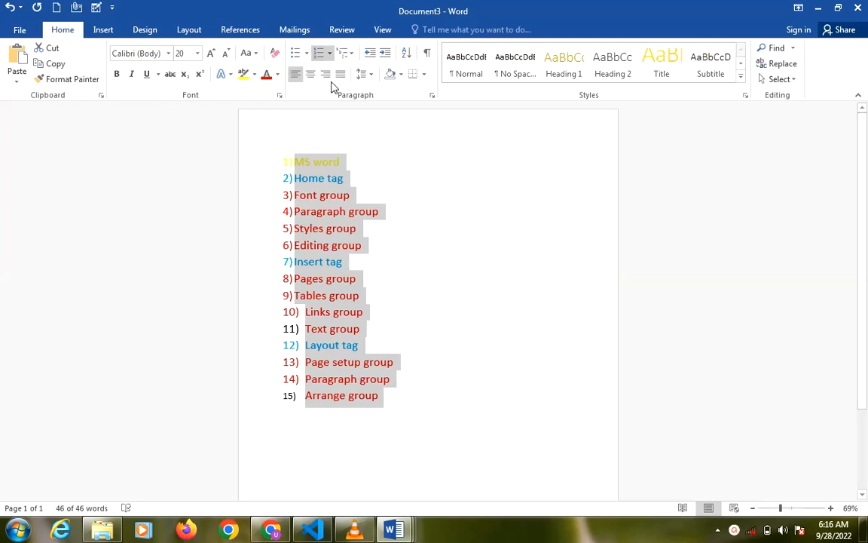
left_click(296, 176)
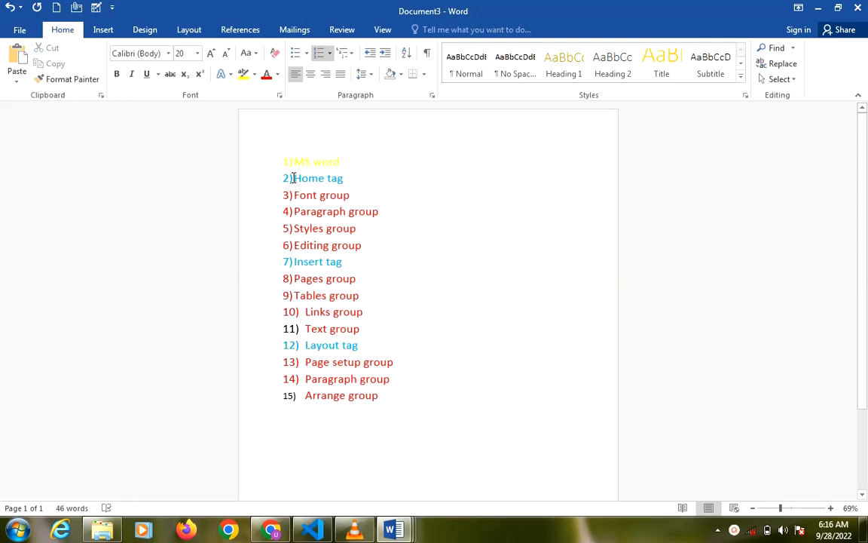
Demote every list item below "MS word", from "Home tag" to "Arrange group", to the second list level
left_click_drag(294, 178, 421, 395)
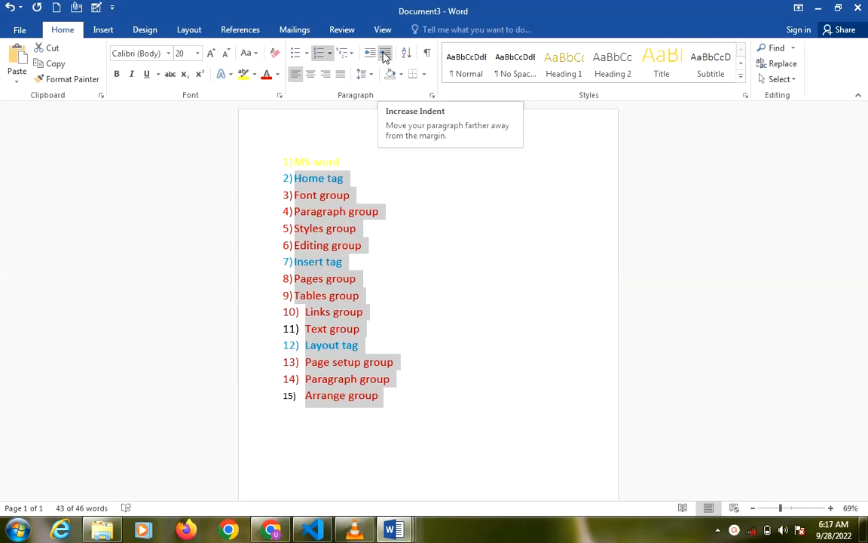
left_click(385, 54)
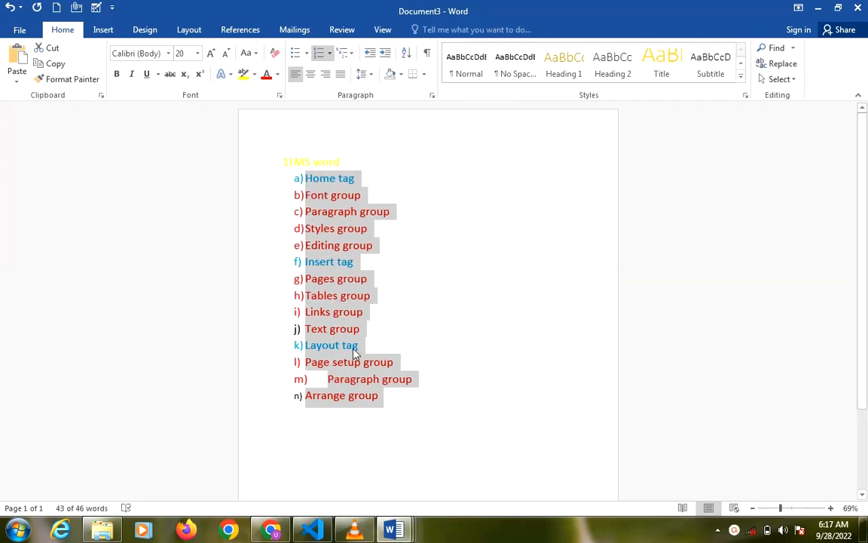
left_click(269, 198)
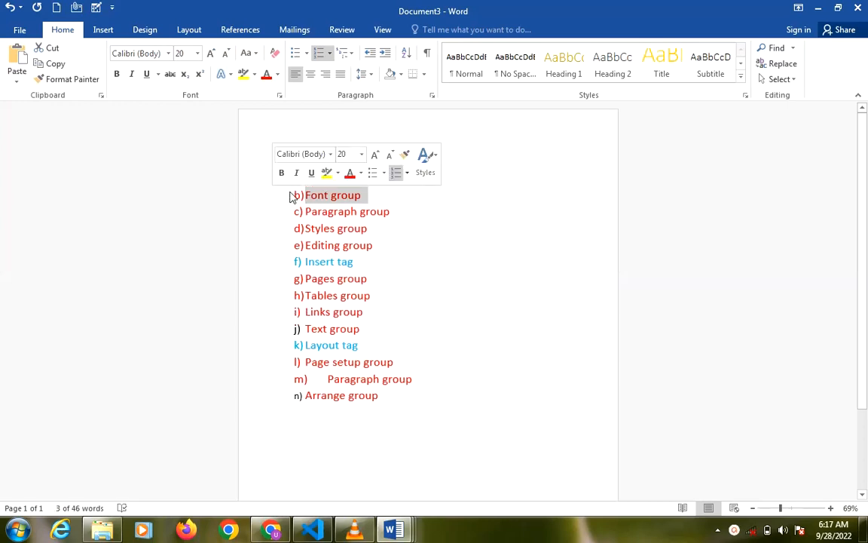
left_click(381, 260)
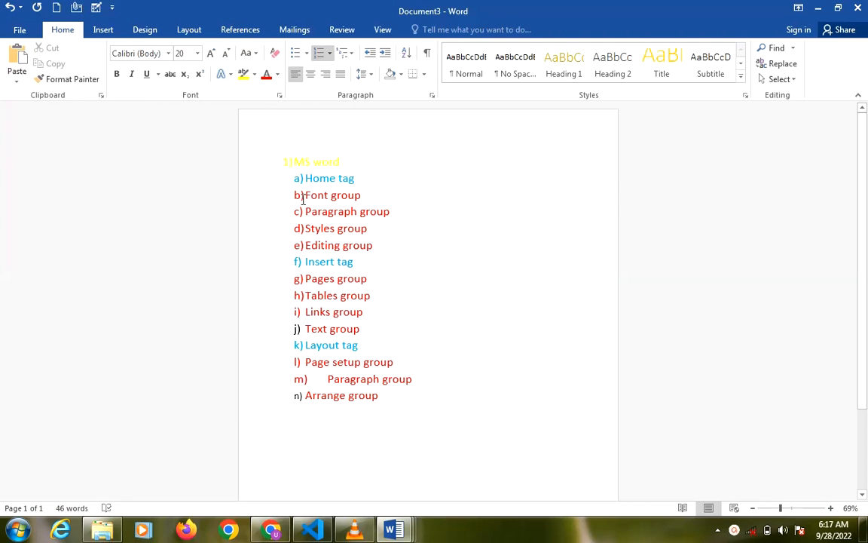
Demote the group items under Home tag, Insert tag and Layout tag to the third list level
left_click_drag(305, 195, 362, 248)
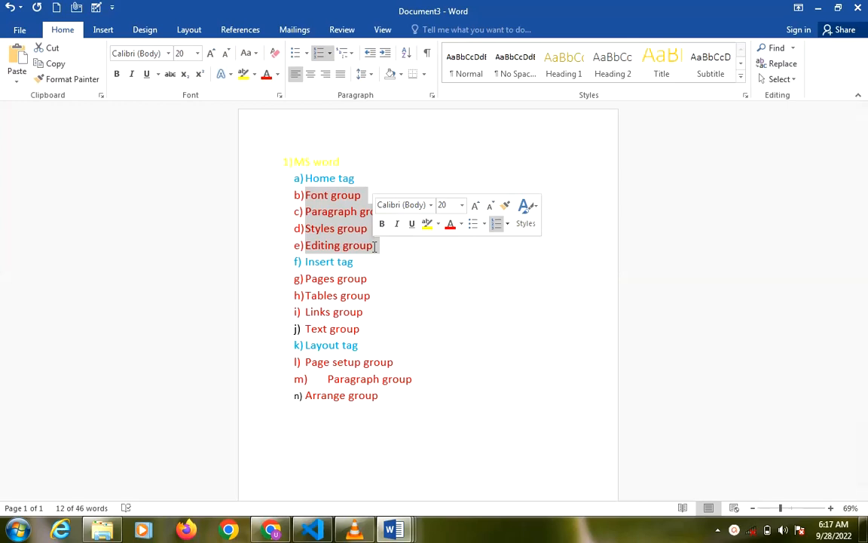
left_click(385, 52)
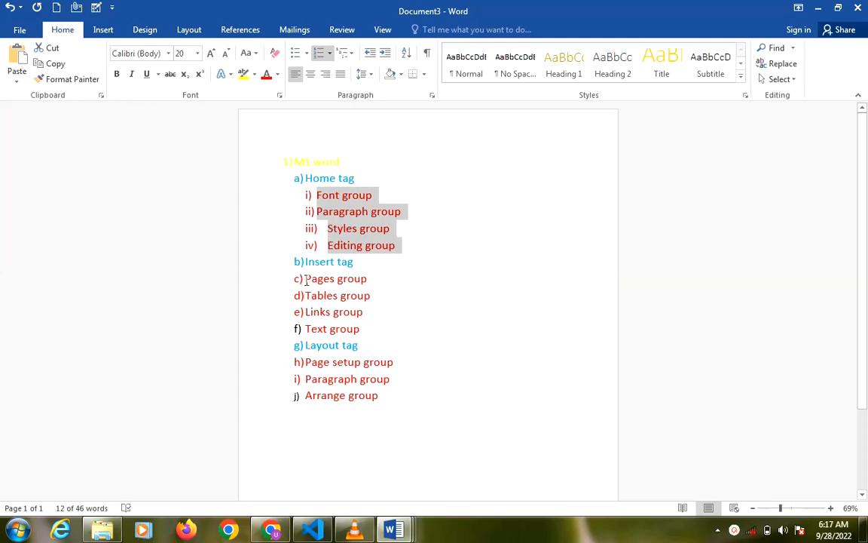
left_click_drag(306, 281, 355, 343)
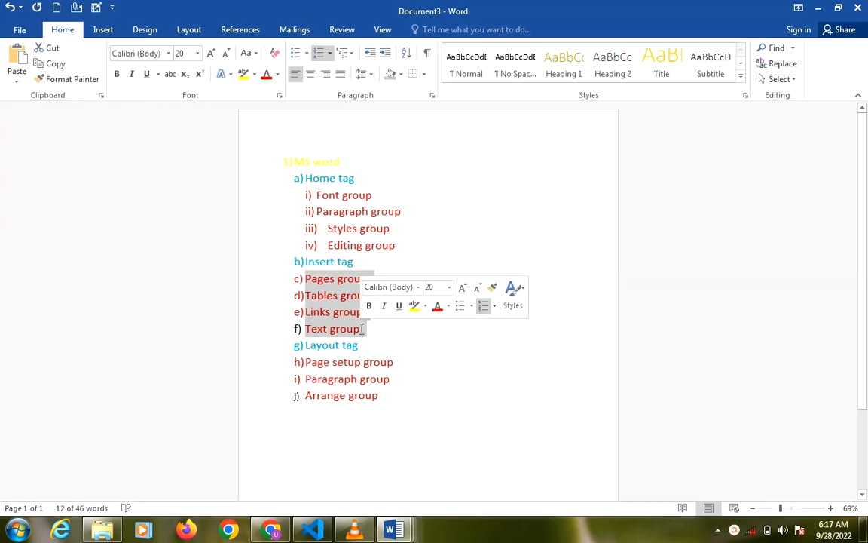
left_click(386, 53)
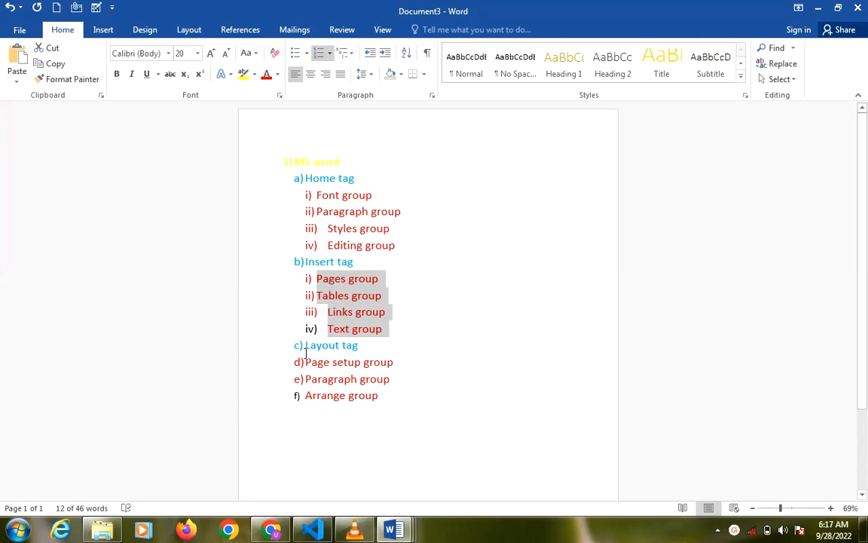
left_click_drag(306, 357, 375, 396)
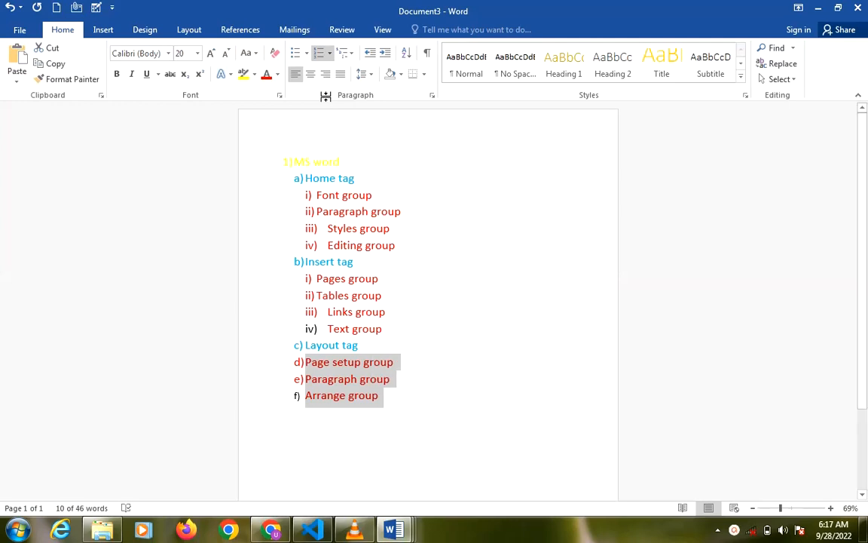
left_click(385, 54)
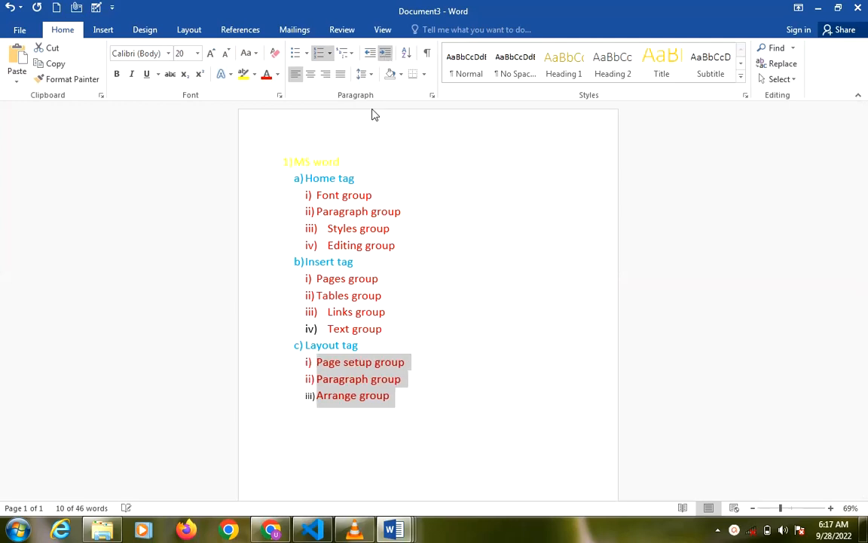
left_click(459, 285)
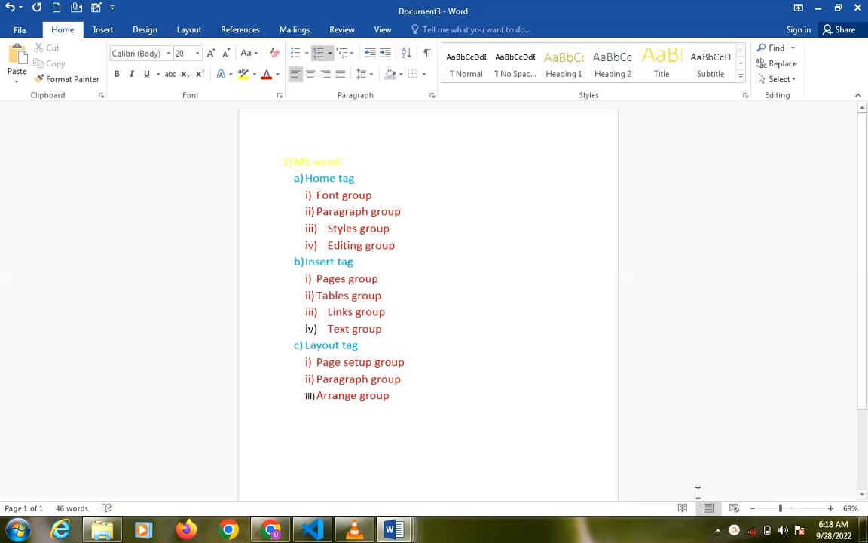
mouse_move(693, 485)
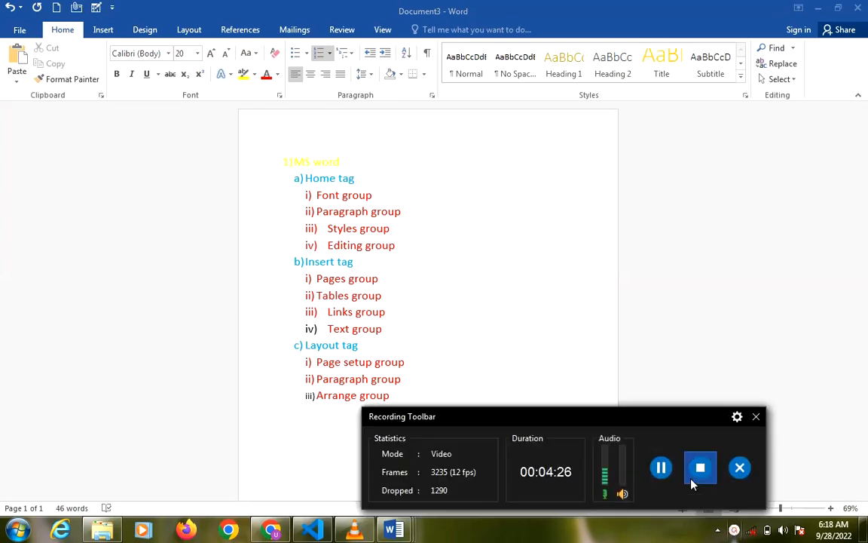